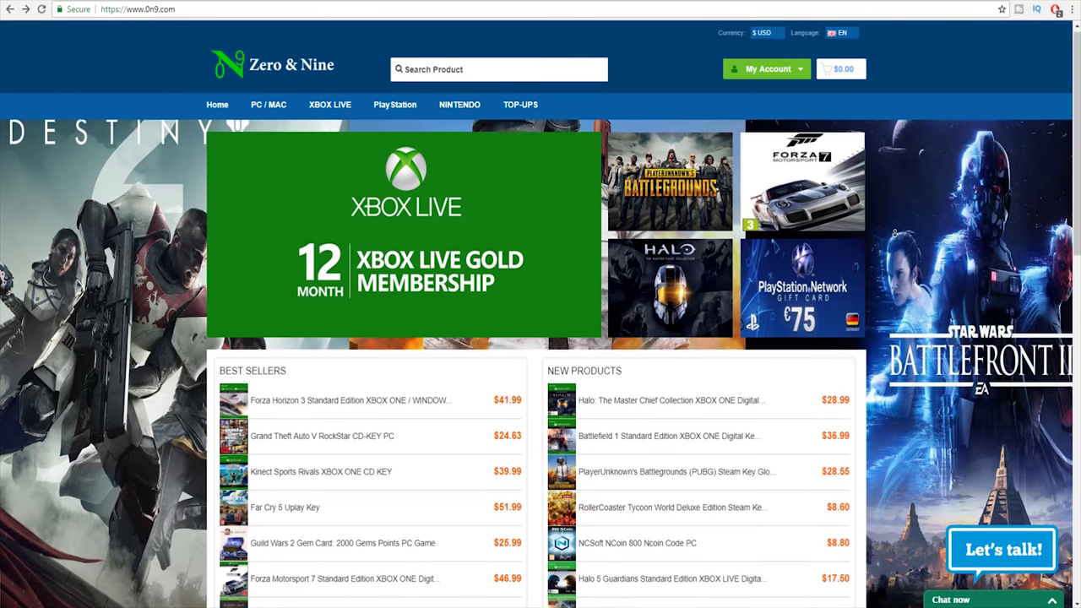
scroll(541, 464, down, 1)
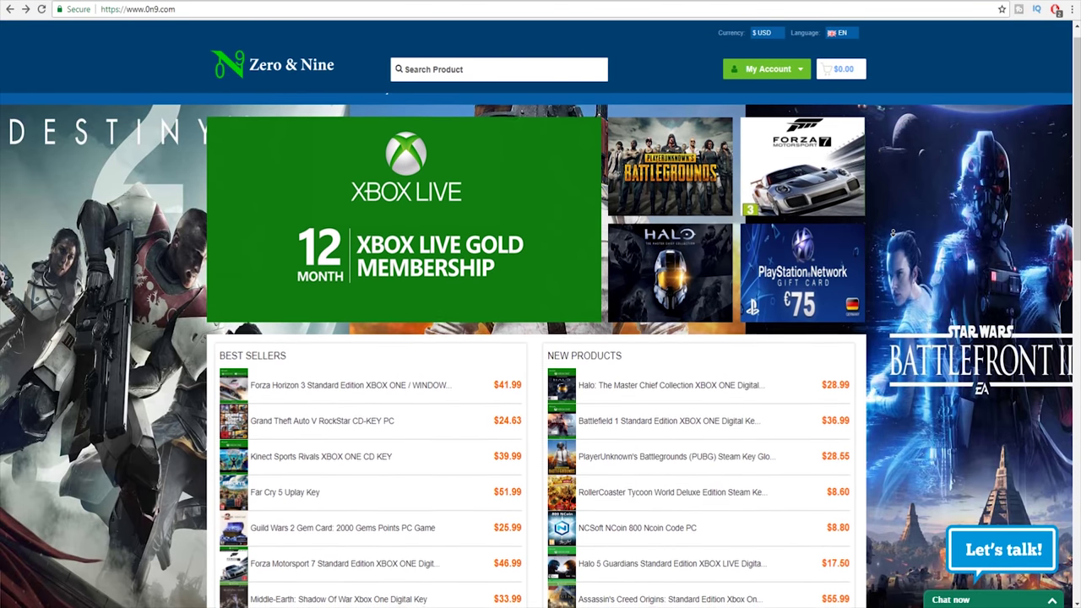
scroll(540, 380, down, 2)
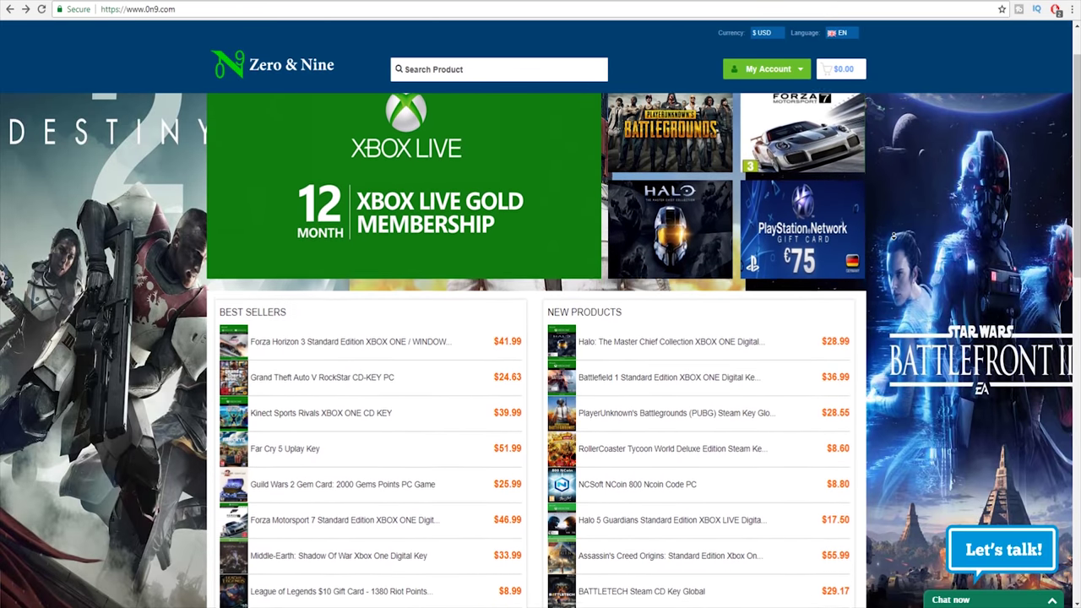
scroll(541, 423, down, 2)
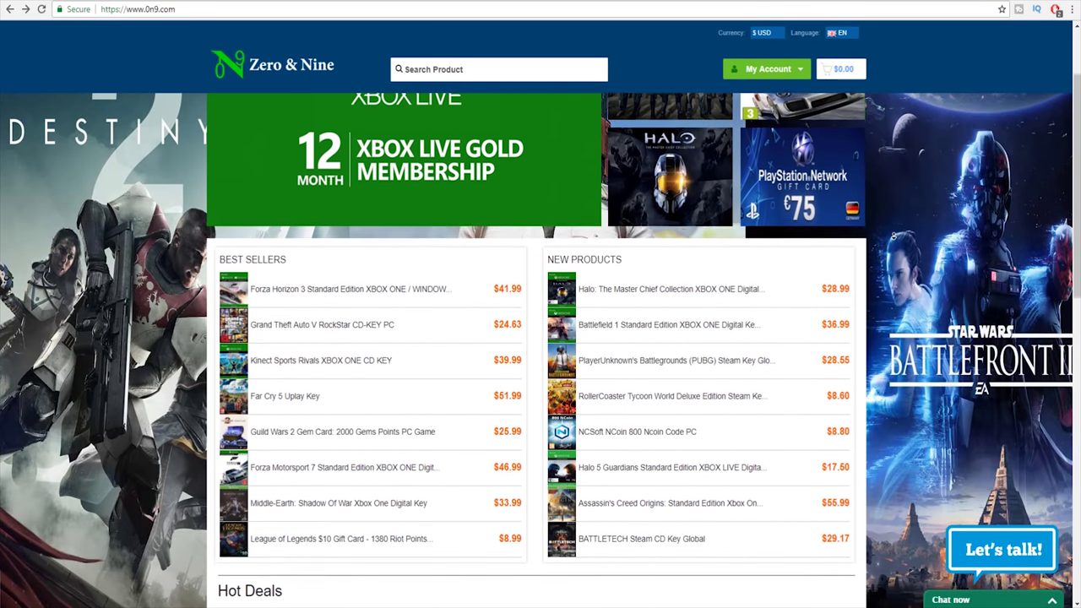
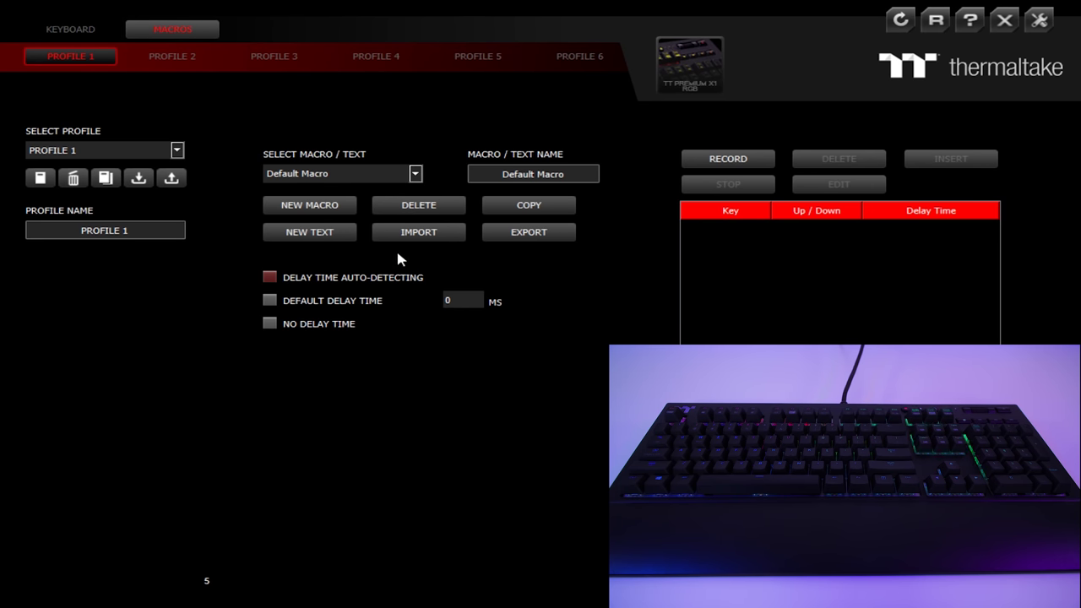
Step: Open the lighting settings of keyboard Profile 1 and apply the Static effect to the full zone
click(61, 30)
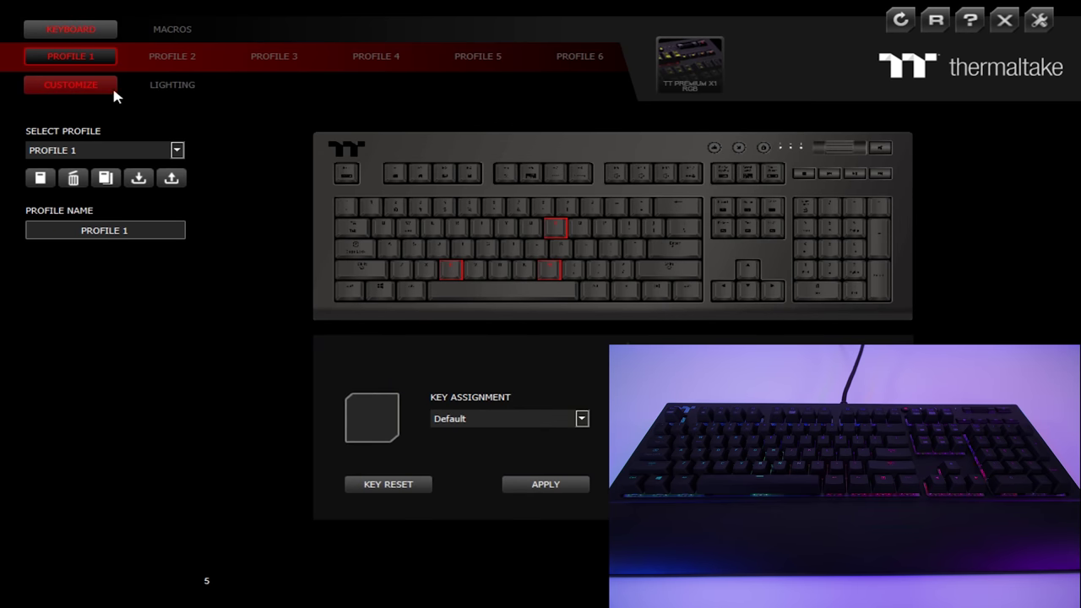
click(174, 86)
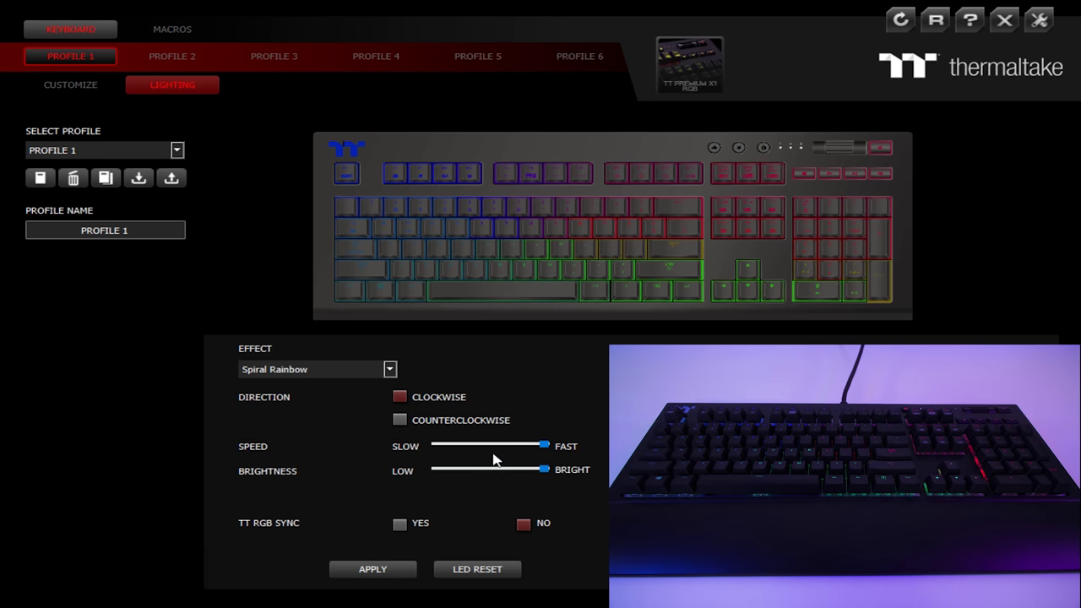
click(543, 446)
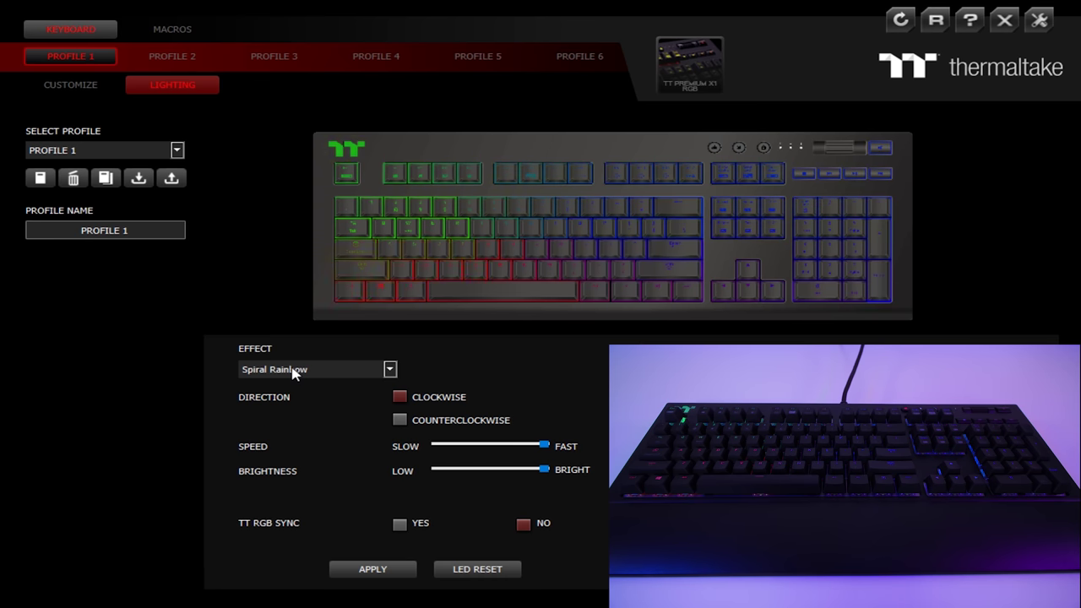
click(289, 373)
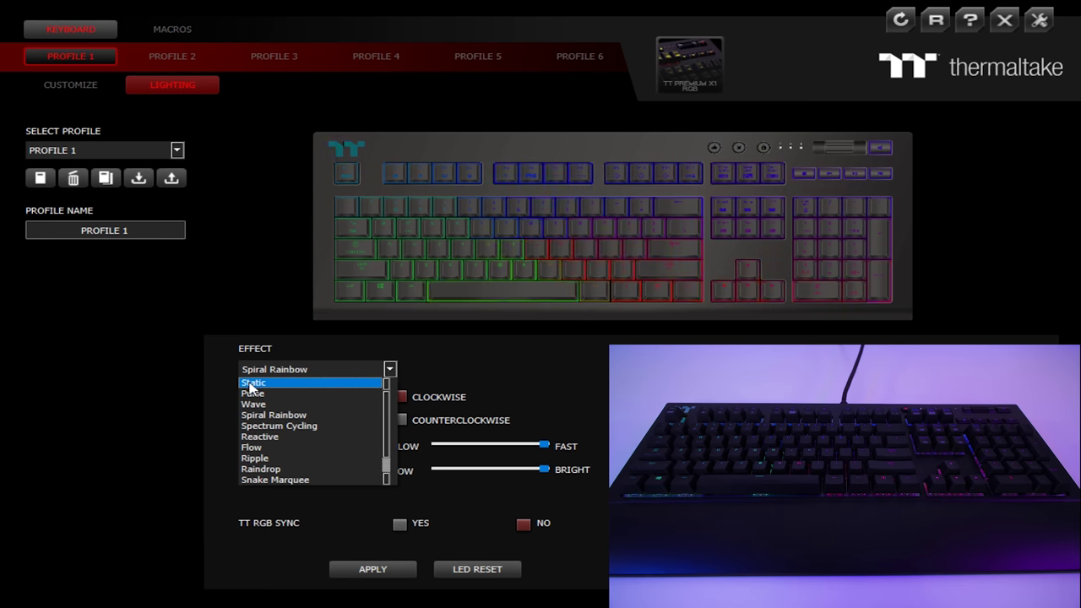
click(253, 383)
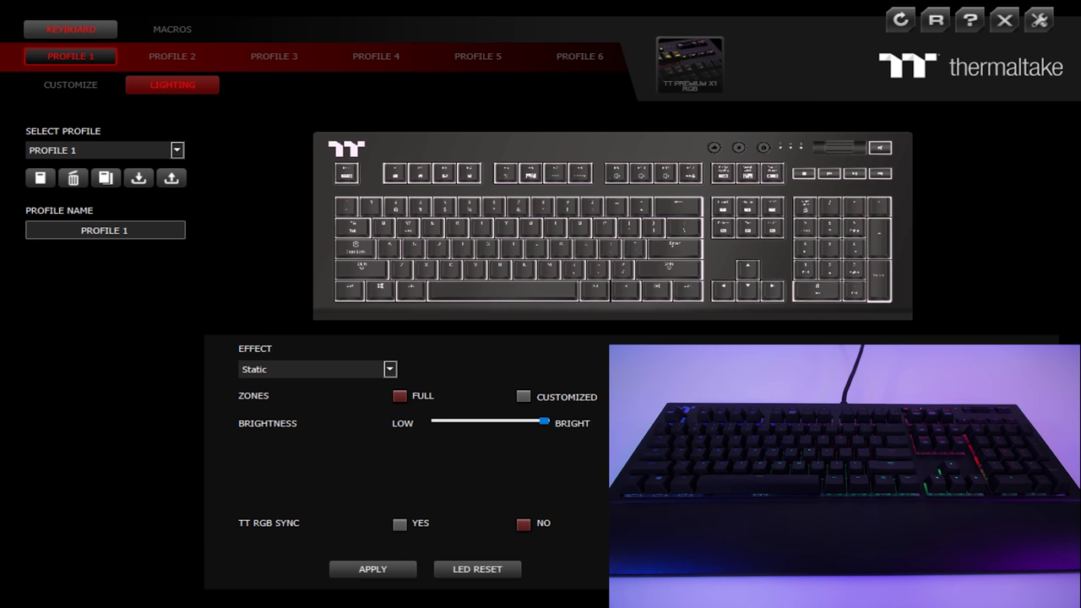
click(386, 573)
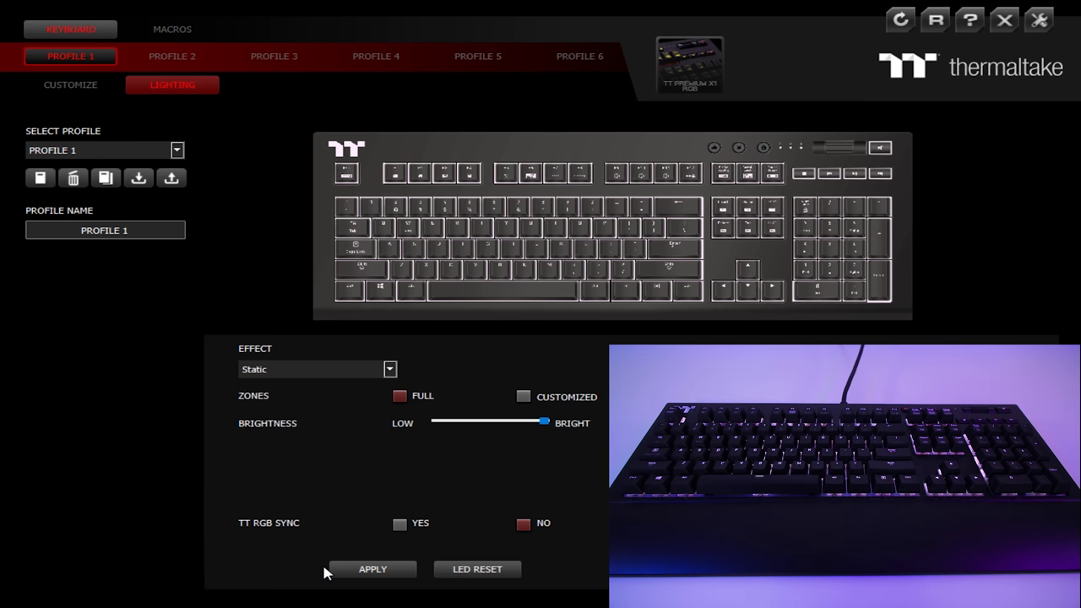
Step: Apply the Pulse effect to the full zone, and apply it again with the zones set to Random
click(258, 370)
click(265, 393)
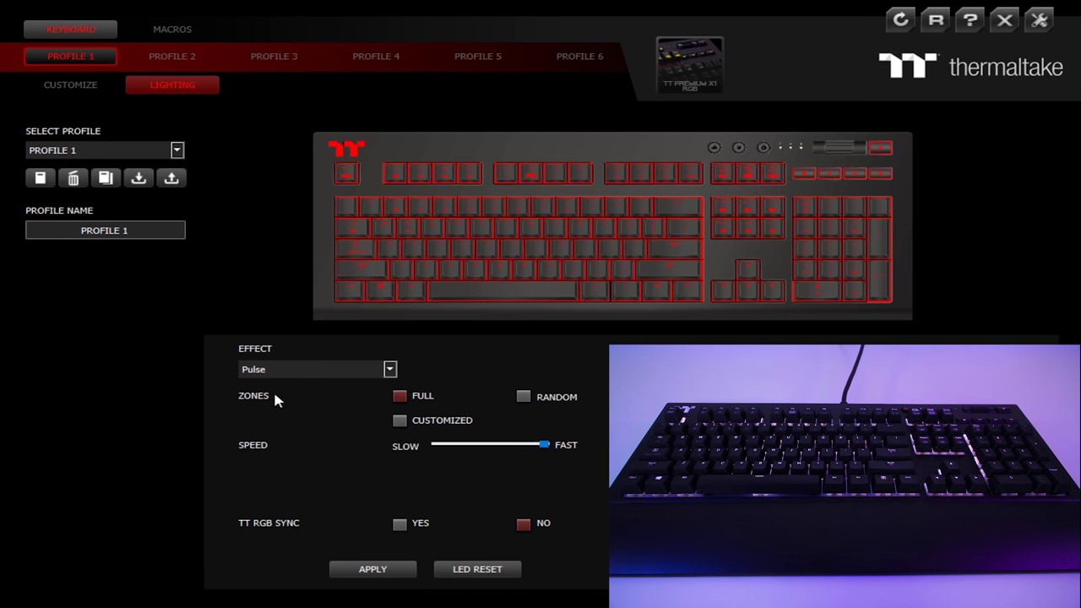
click(374, 571)
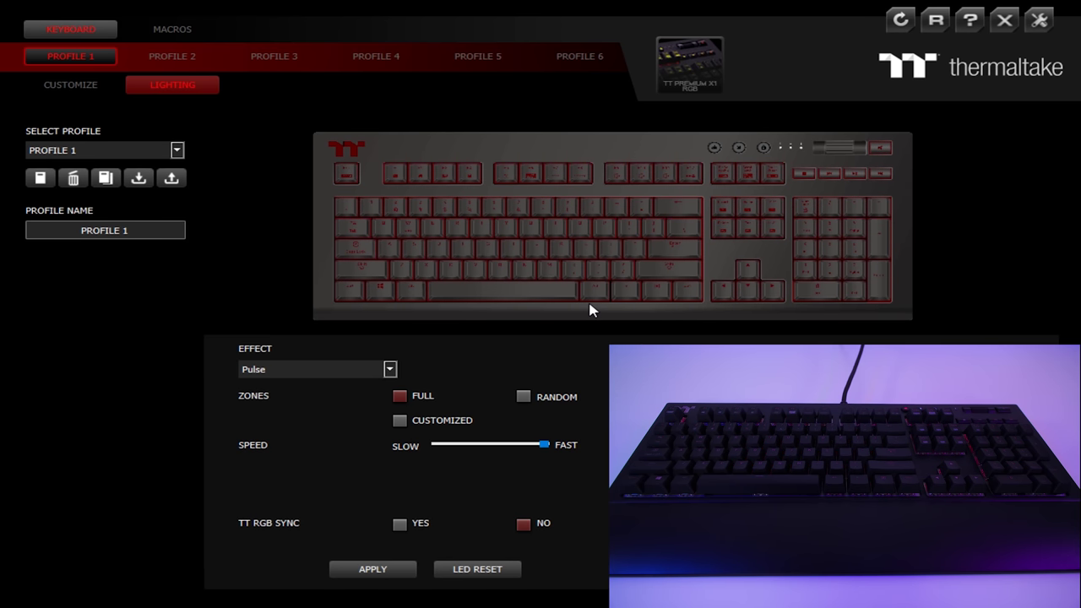
click(524, 399)
click(364, 573)
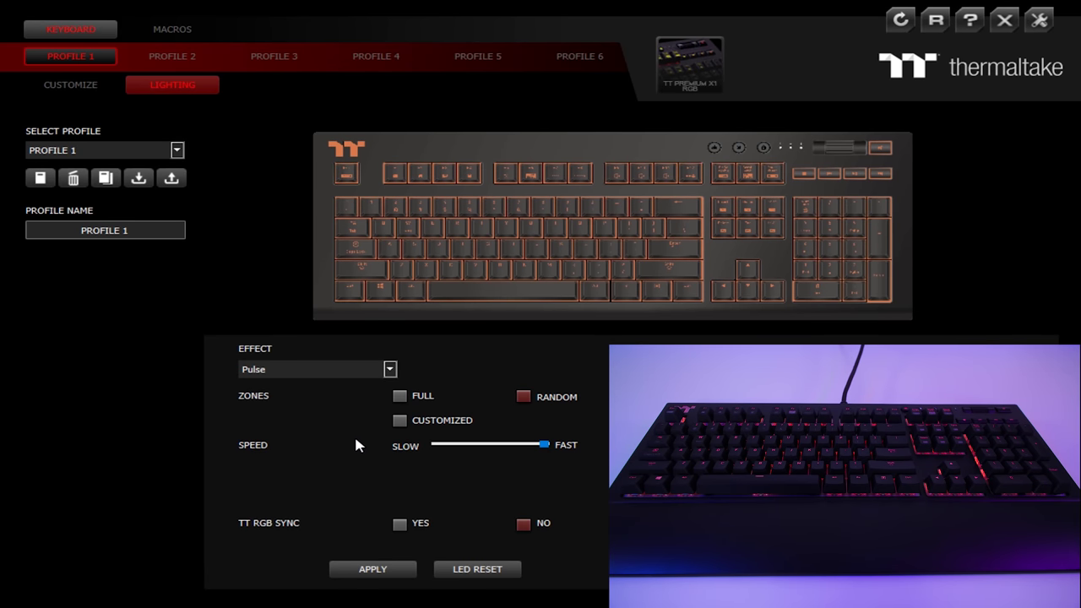
Step: Change the lighting effect to Wave with direction Right, and switch to Spectrum Cycling
click(306, 370)
click(313, 390)
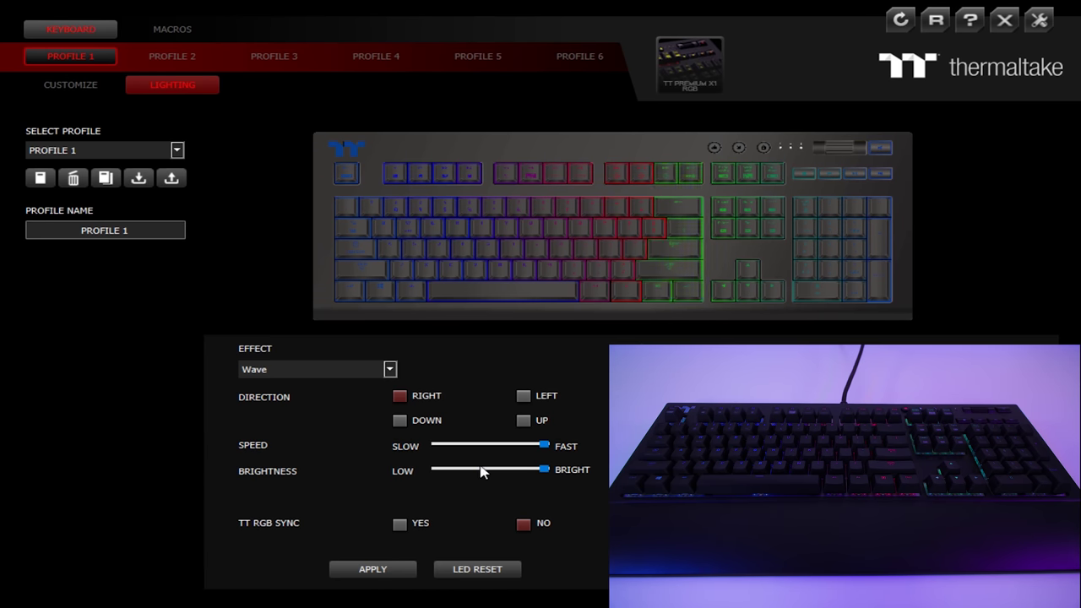
click(312, 369)
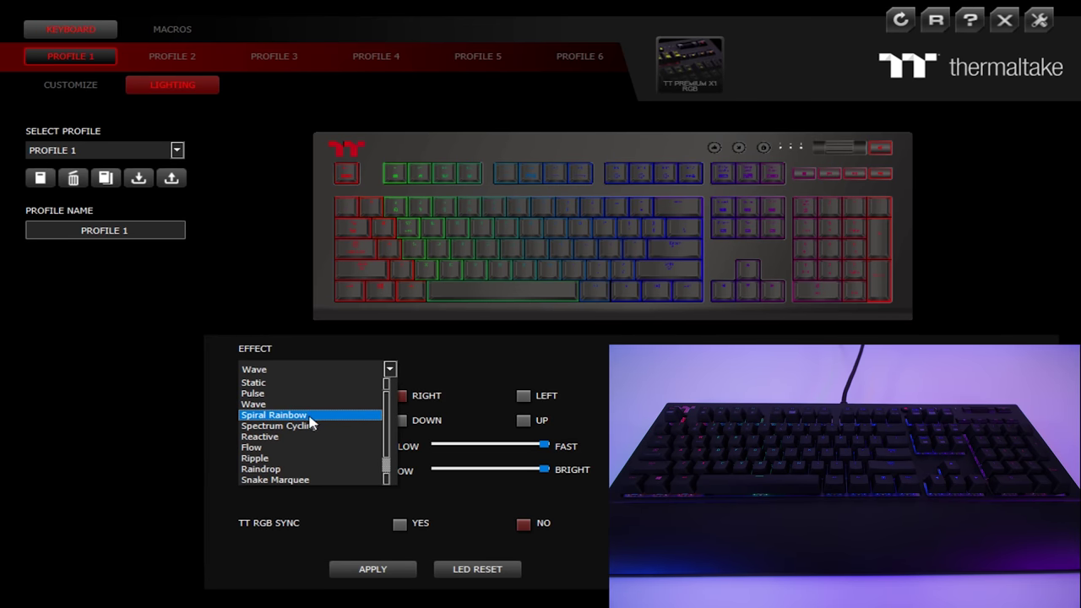
click(309, 425)
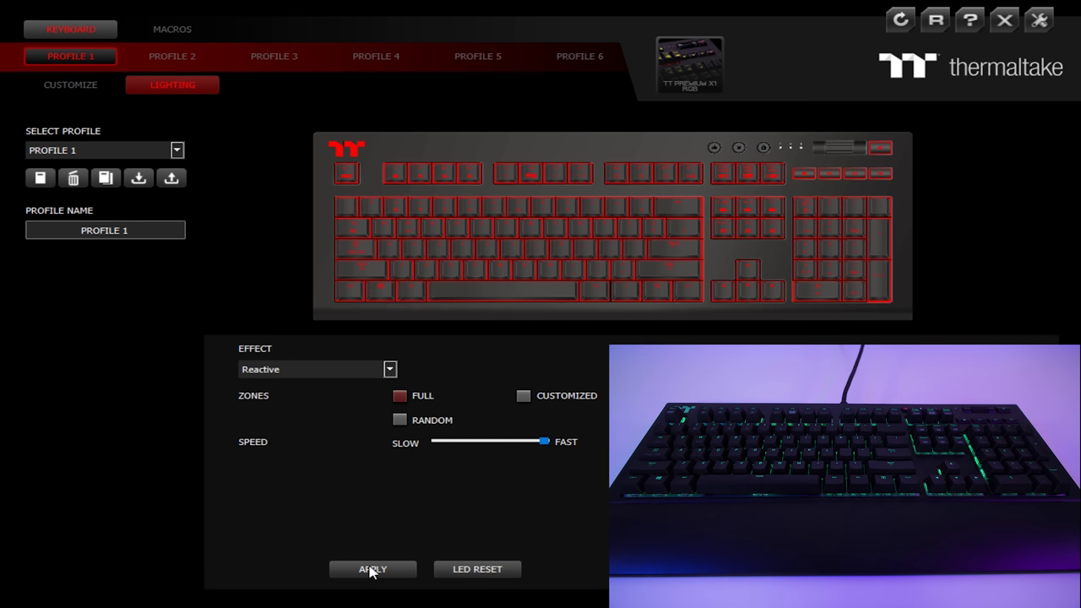
Step: Apply the Reactive effect to the full zone and switch its zones to Customized
click(369, 571)
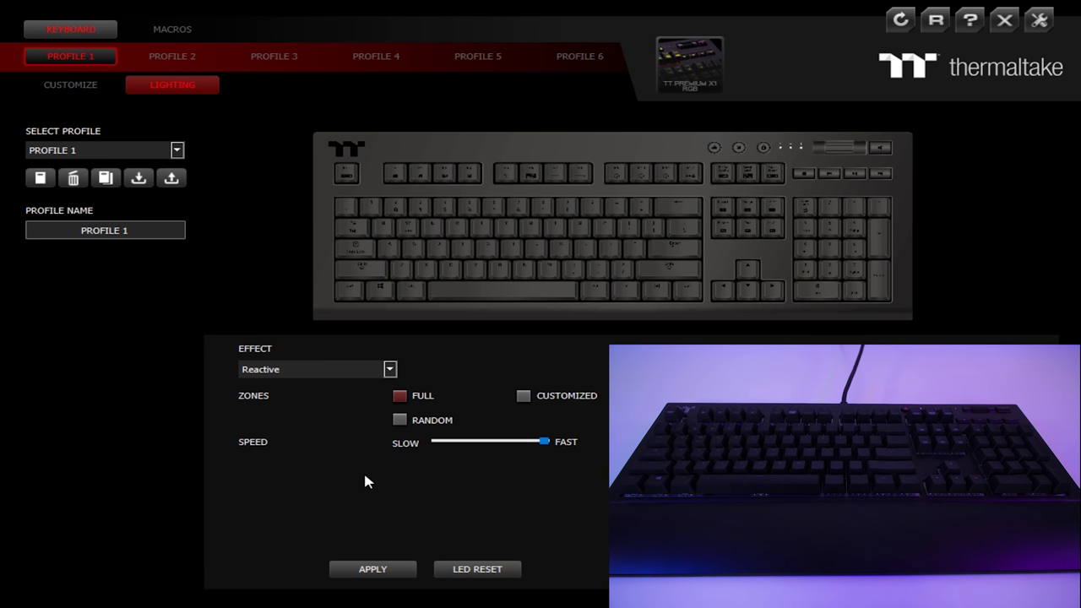
click(525, 401)
Step: Change the lighting effect to Flow and set its zone to Customized
click(390, 370)
click(321, 423)
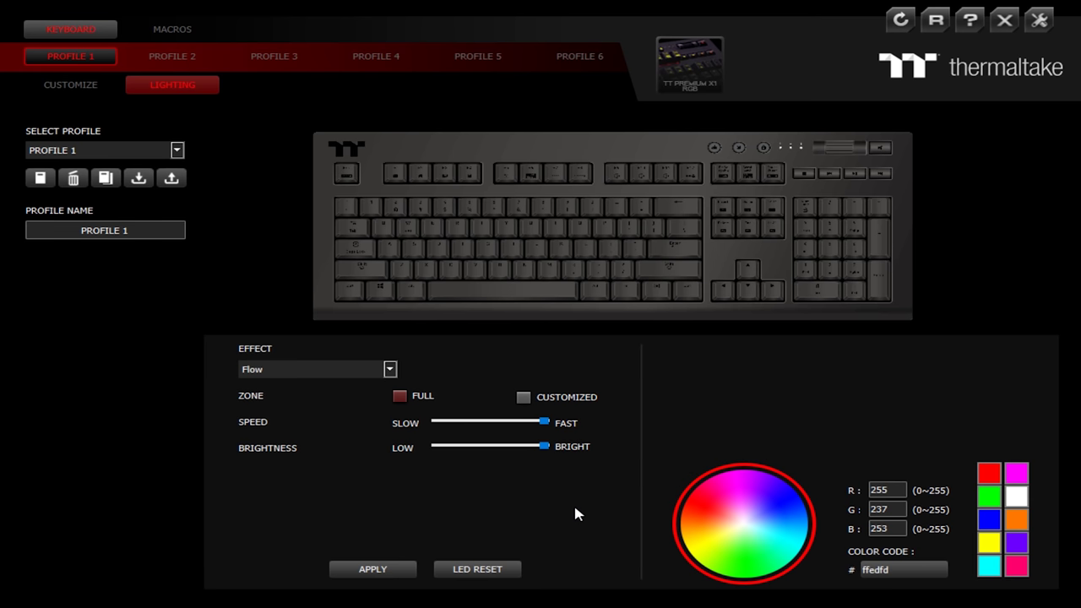
click(530, 398)
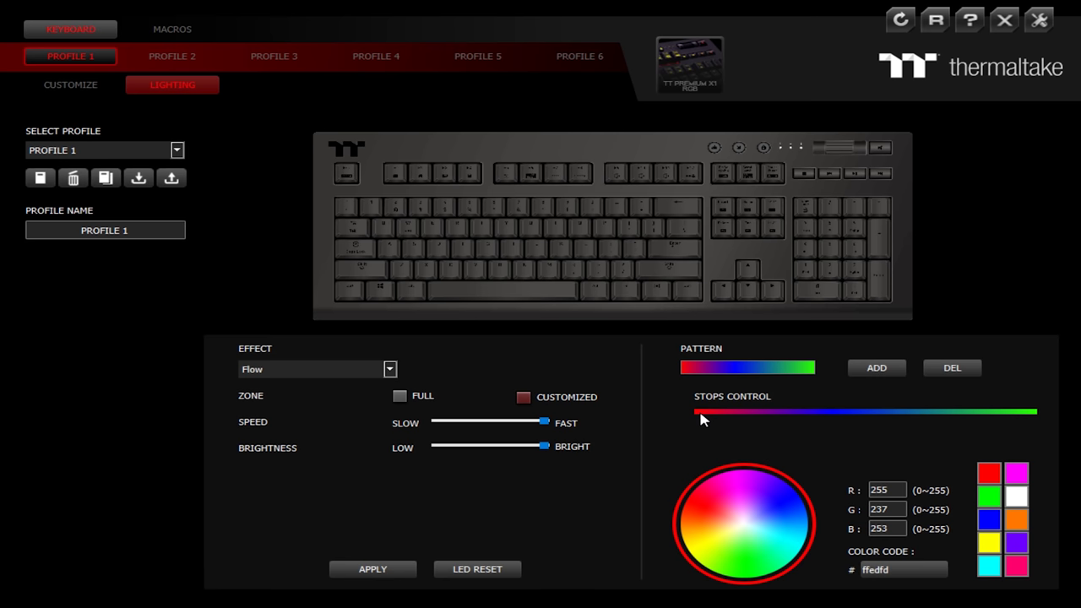
Step: Add a new Flow pattern and insert blue, green and yellow colour stops after the red one
click(876, 368)
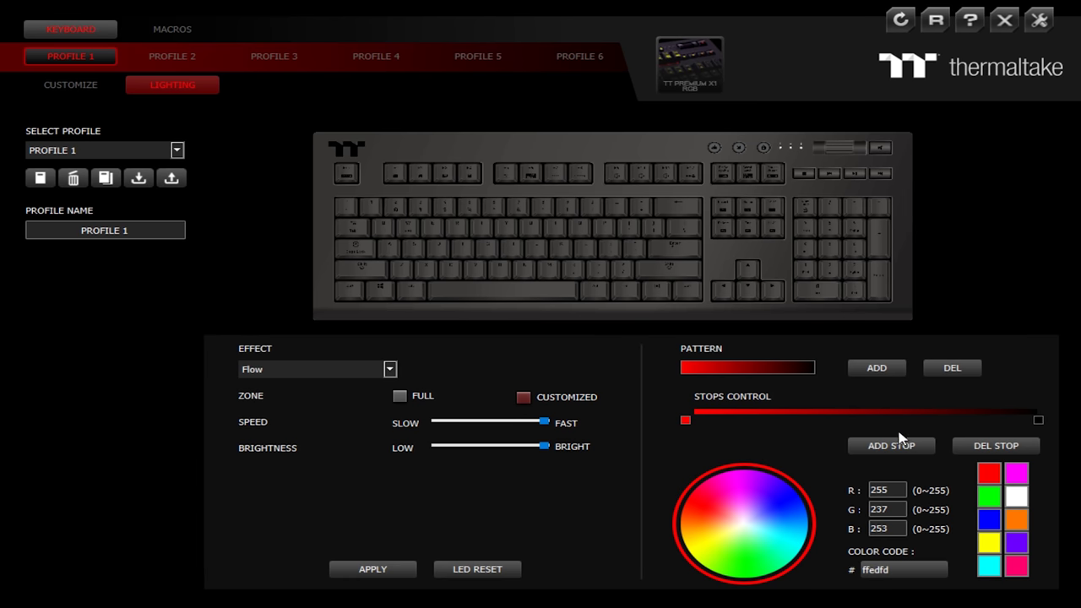
click(879, 448)
click(784, 499)
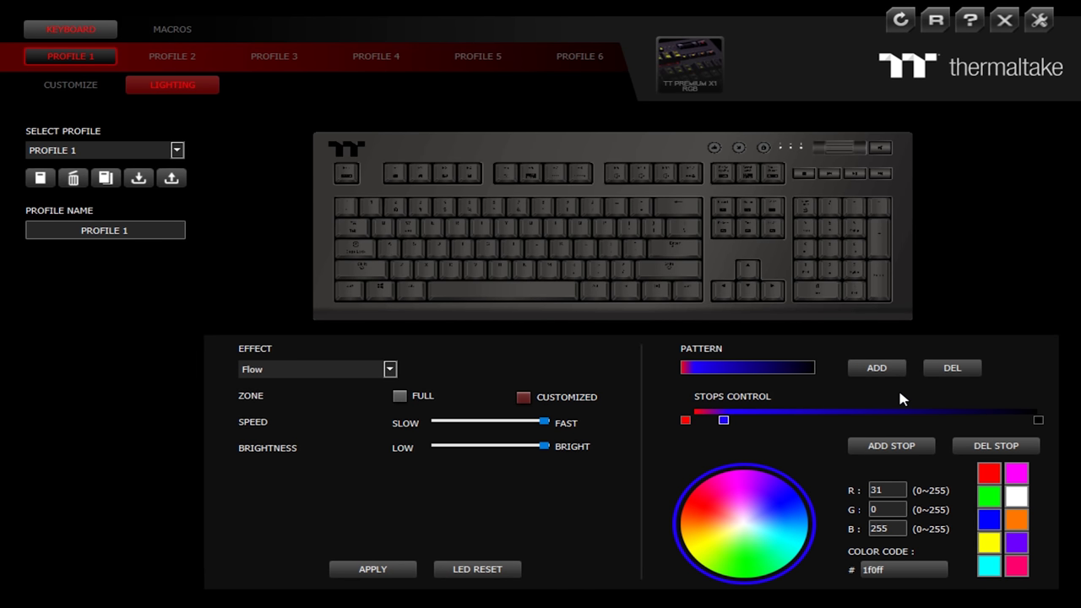
click(881, 445)
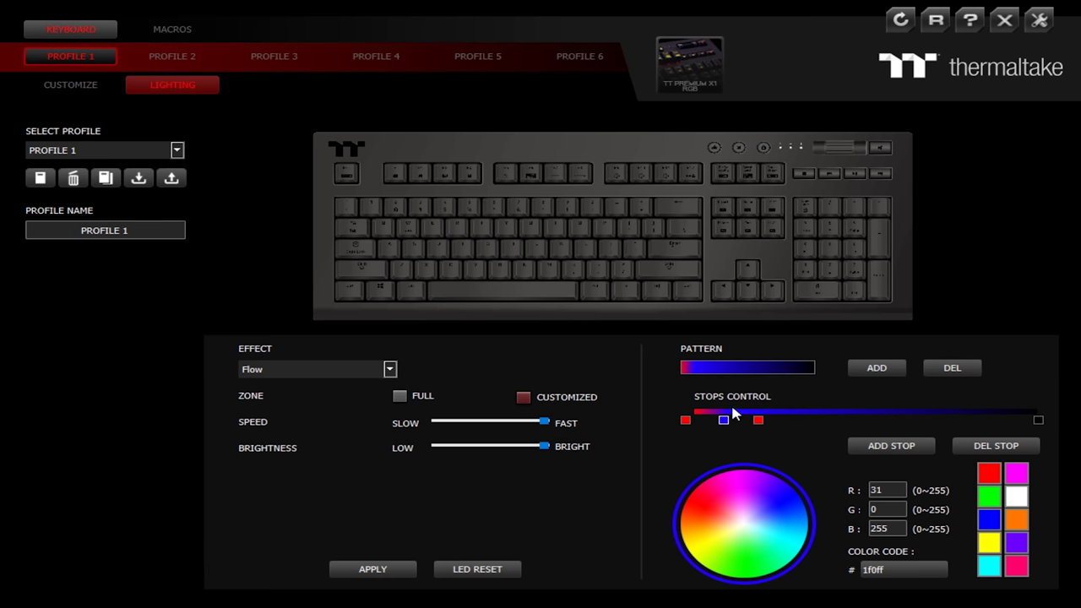
click(746, 579)
click(747, 579)
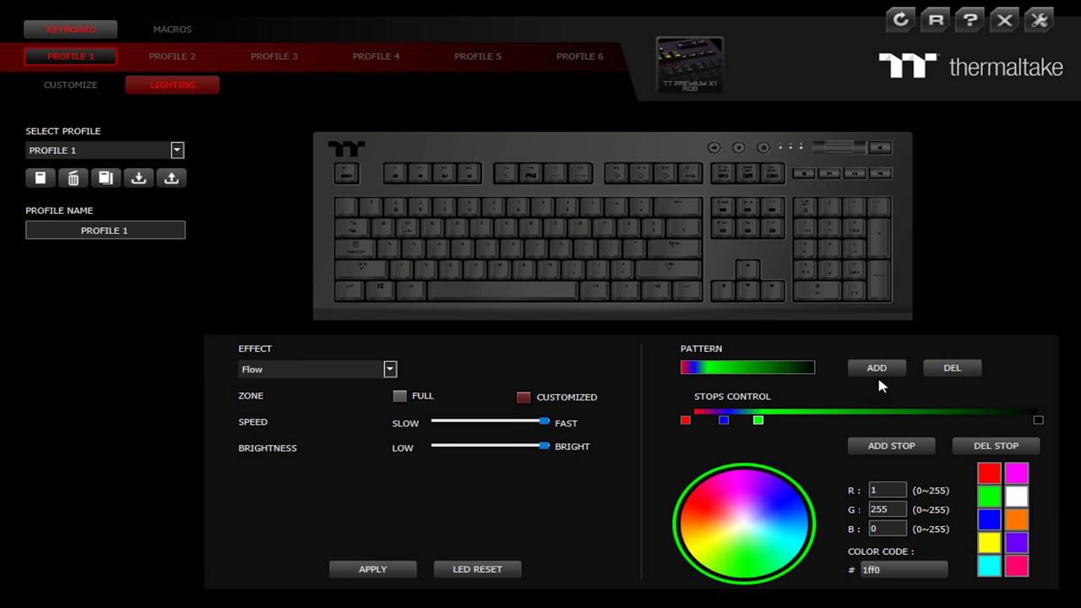
click(884, 446)
click(793, 420)
click(701, 559)
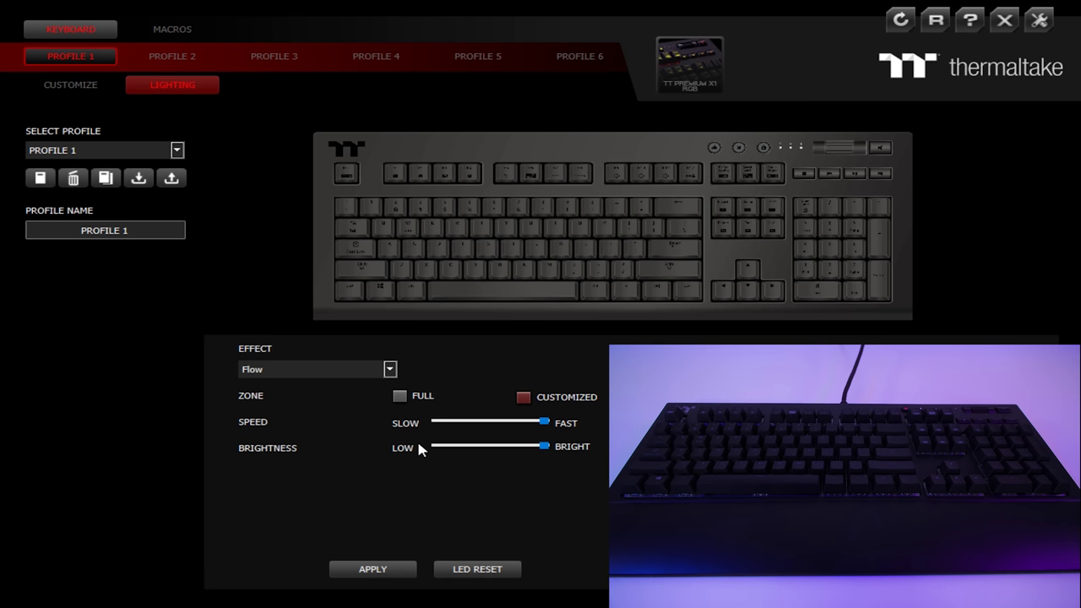
Step: Apply the Ripple effect to the full zone and trigger it with a test keystroke
key(Down)
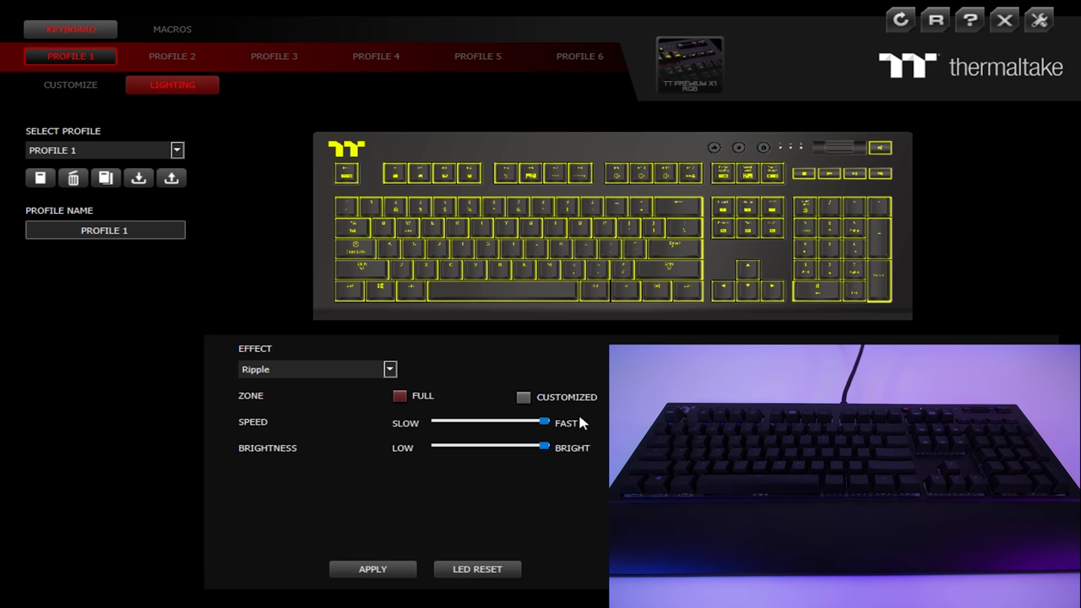
click(375, 570)
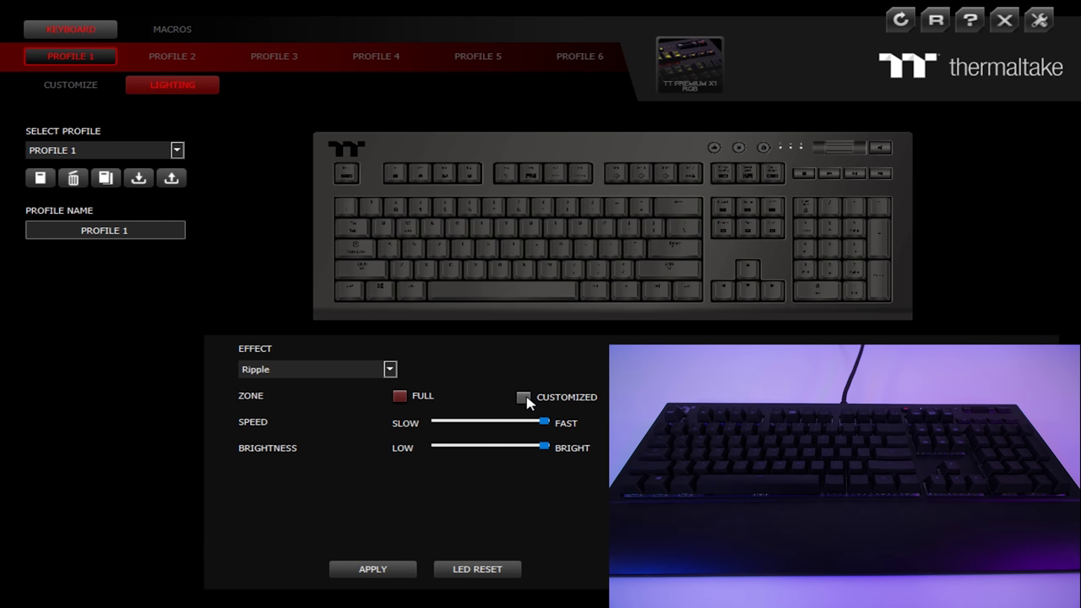
key(space)
Step: Apply the Raindrop effect to the full zone, and apply it again with the zone set to Random
click(279, 369)
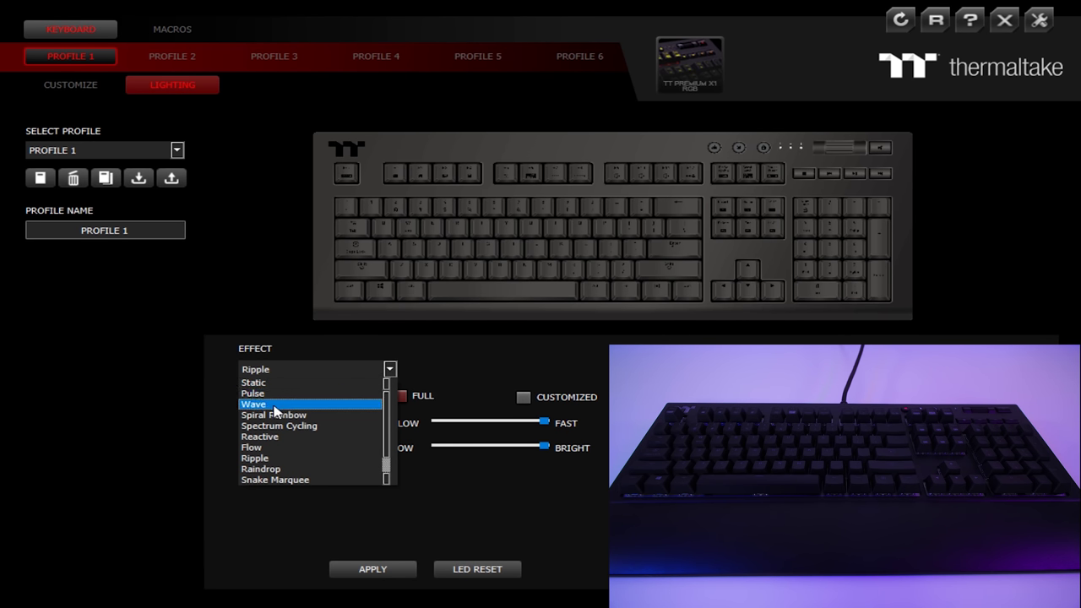
click(269, 470)
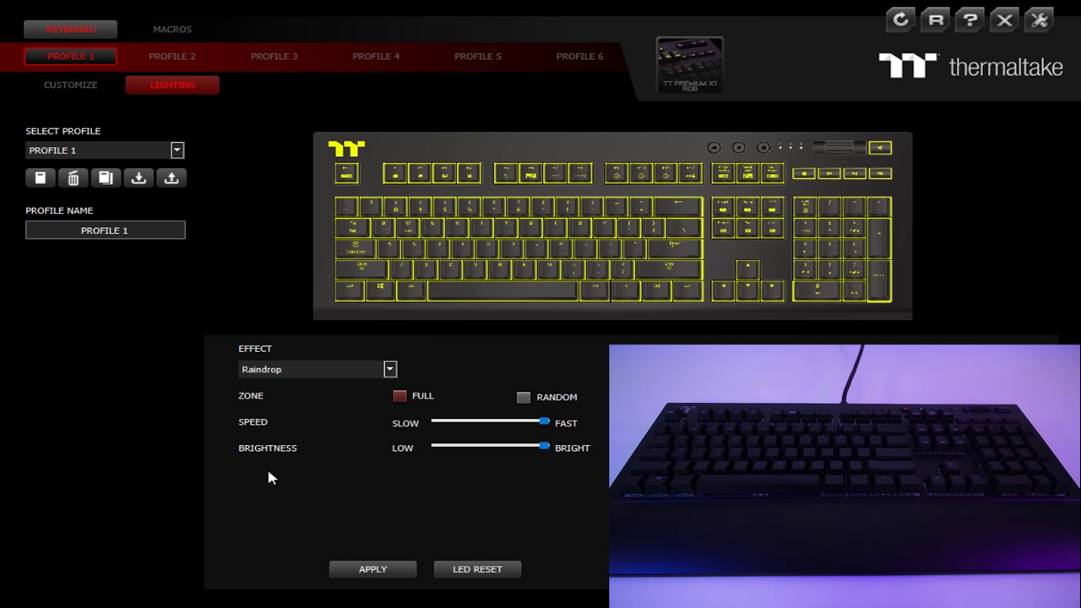
click(365, 561)
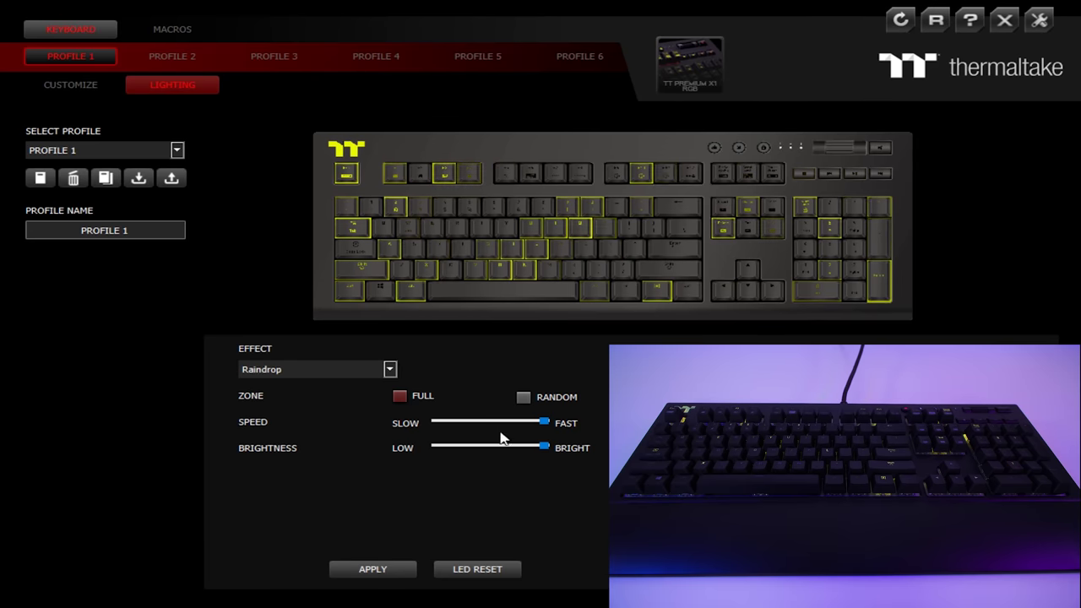
click(539, 403)
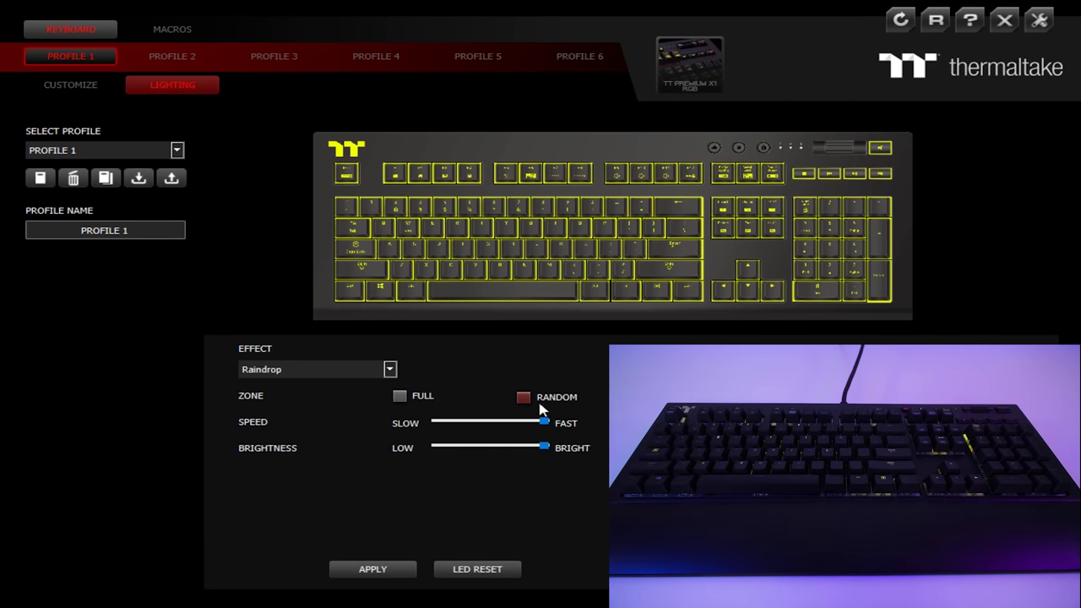
click(412, 574)
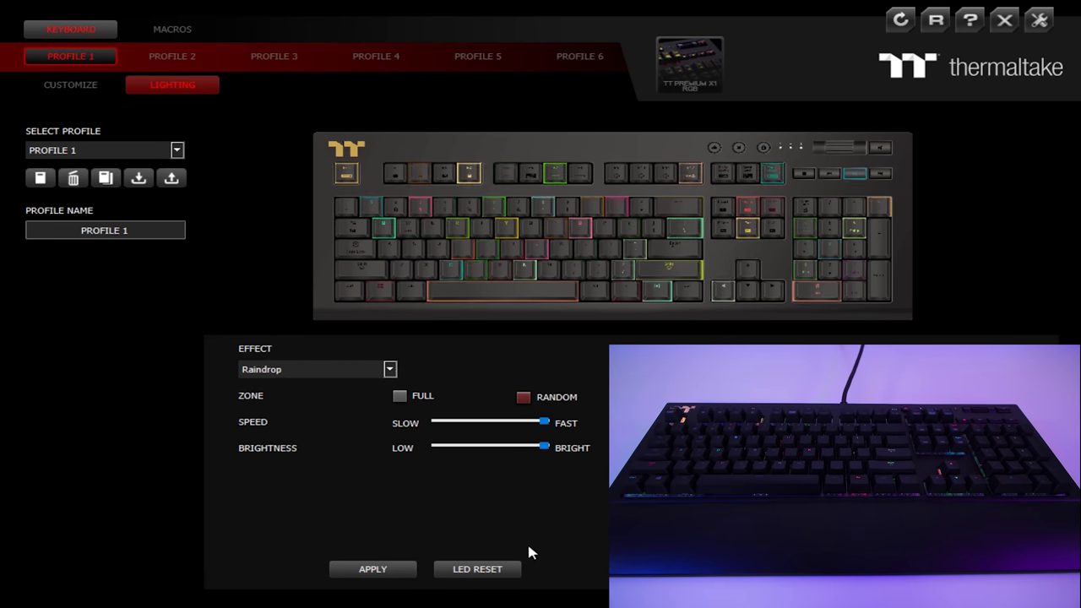
Step: Change the effect to Snake Marquee and apply it with Random zones and direction Down
key(Down)
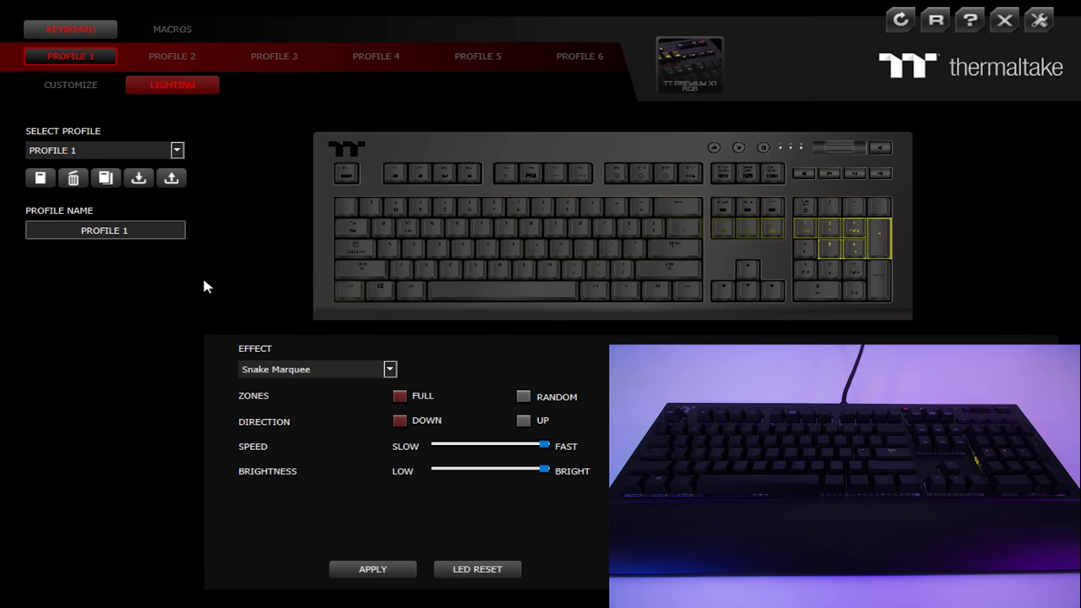
click(524, 396)
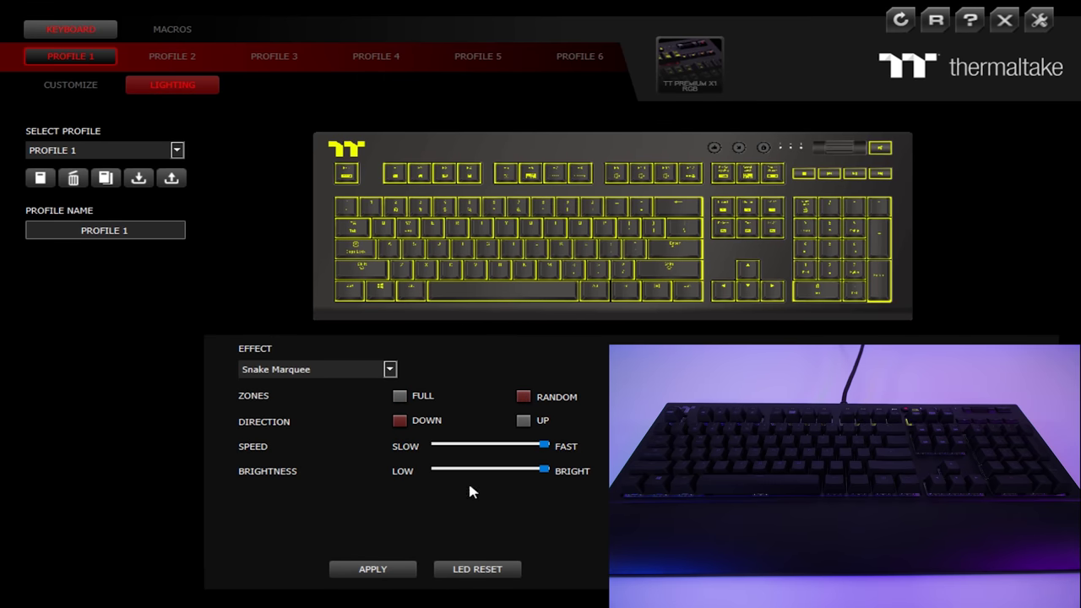
click(387, 571)
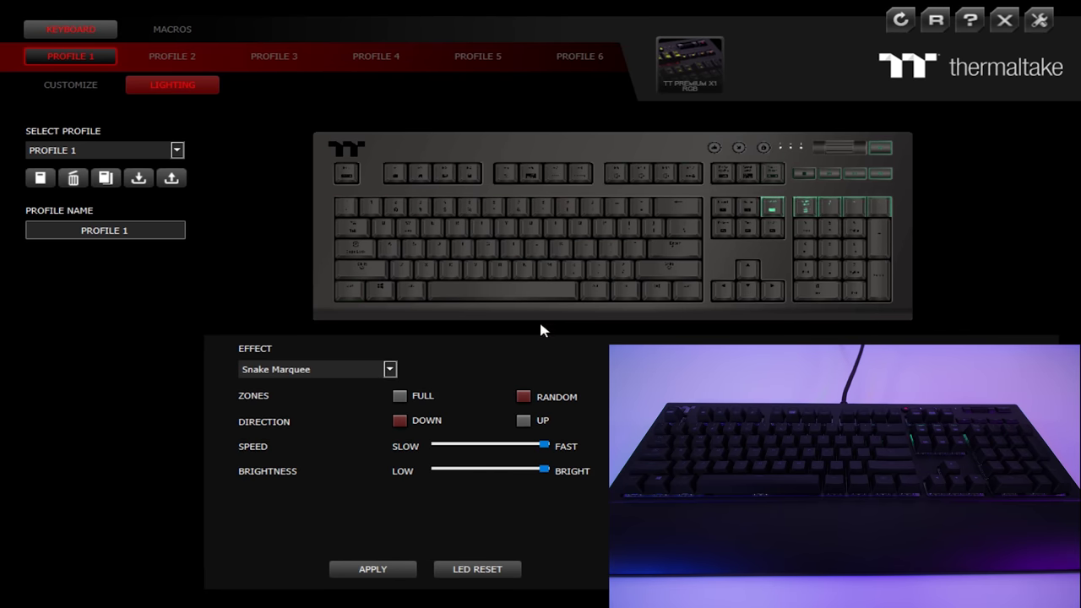
Step: Change the lighting effect to System Temperature and apply it to the keyboard
click(389, 369)
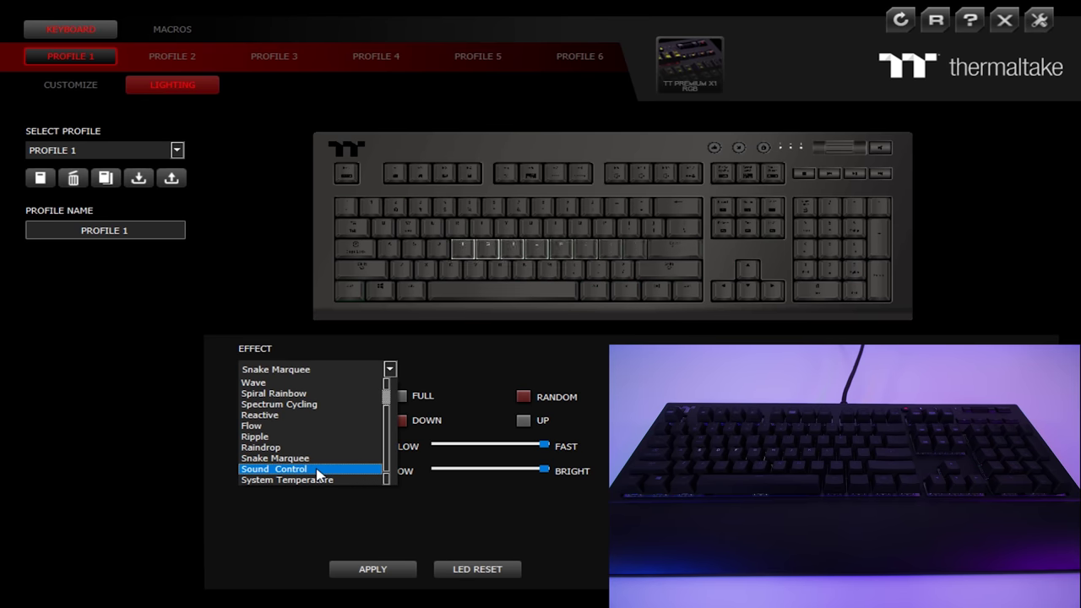
click(311, 481)
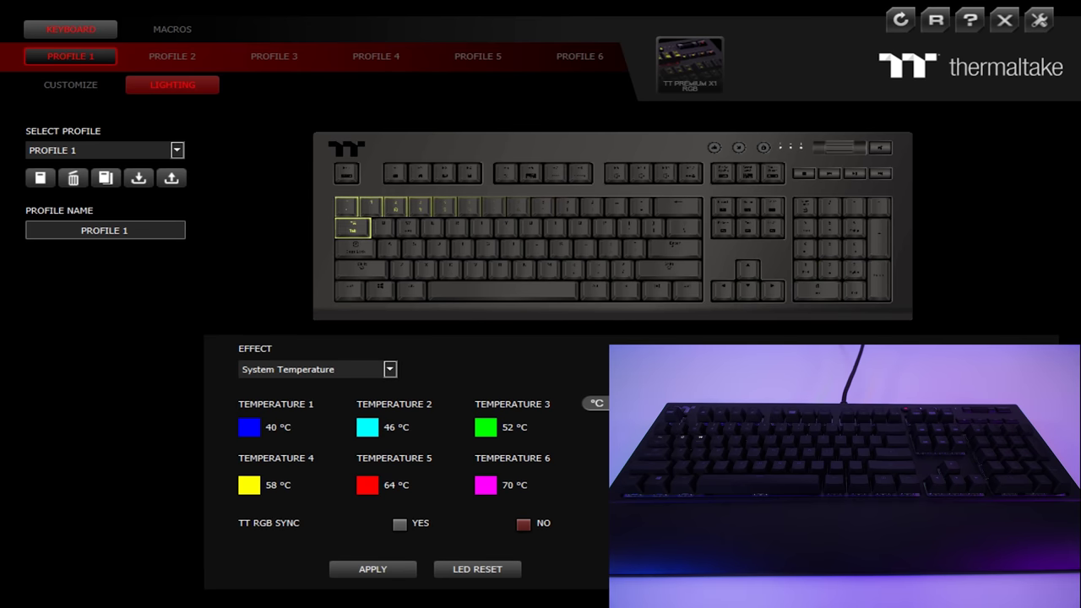
click(372, 571)
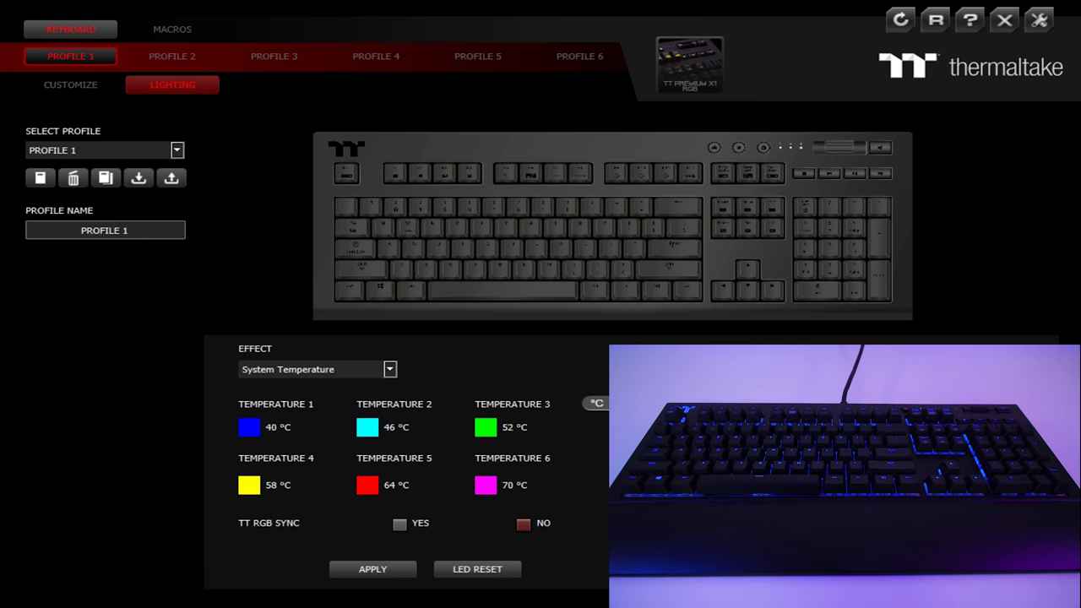